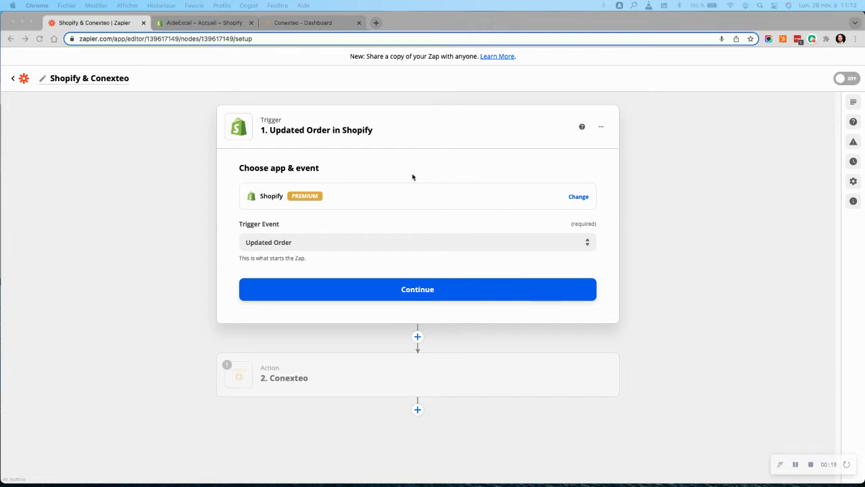
Look over the Shopify store admin and the Conexteo dashboard, and return to the Shopify & Conexteo Zap in Zapier
click(201, 23)
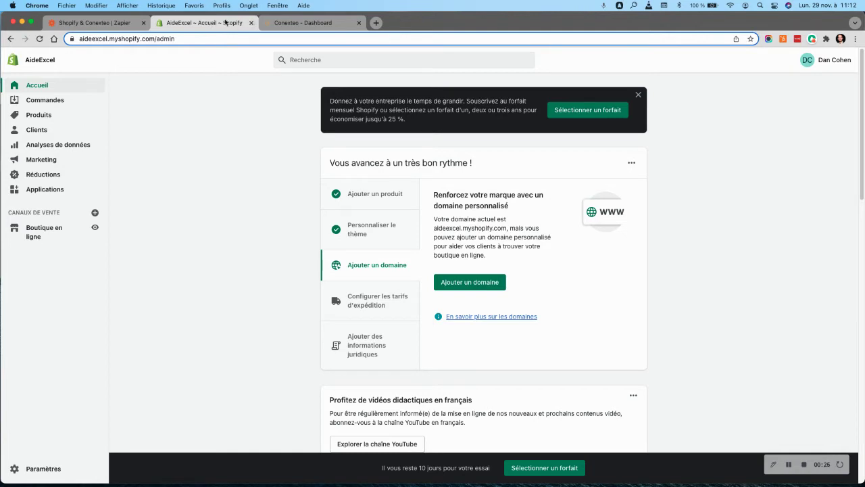
click(318, 25)
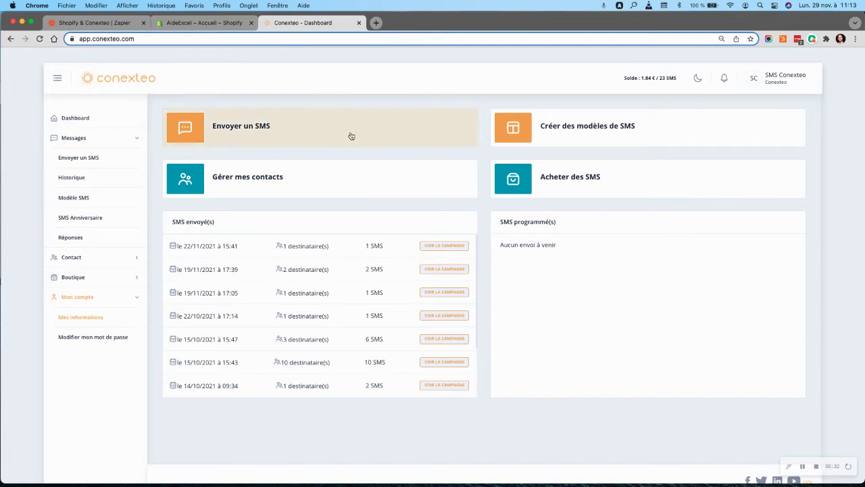
click(103, 25)
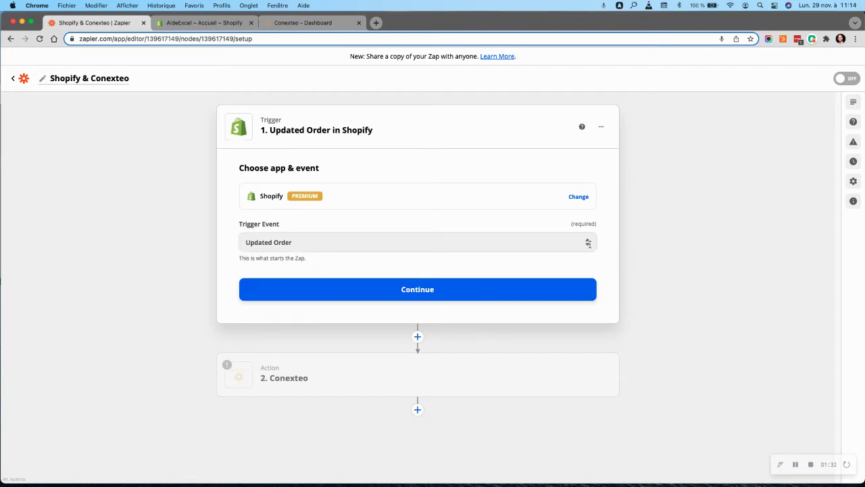
Select Updated Order as the Shopify trigger event and continue with the connected Shopify account
click(588, 242)
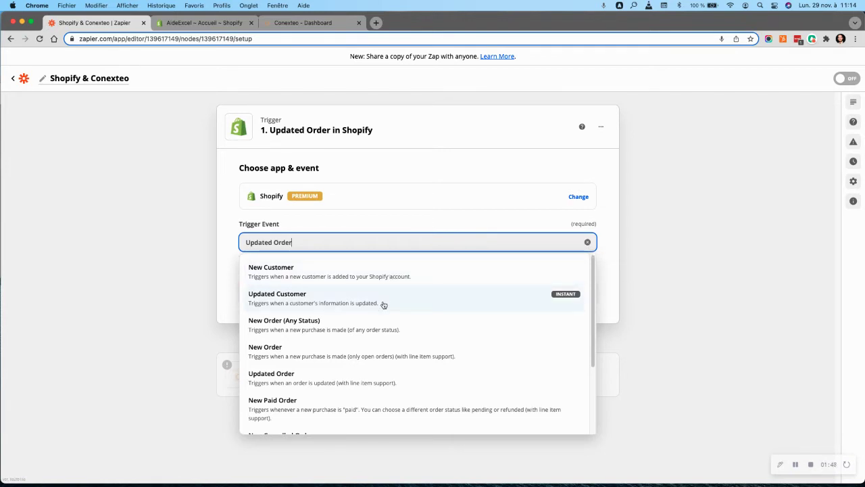
scroll(380, 328, down, 1)
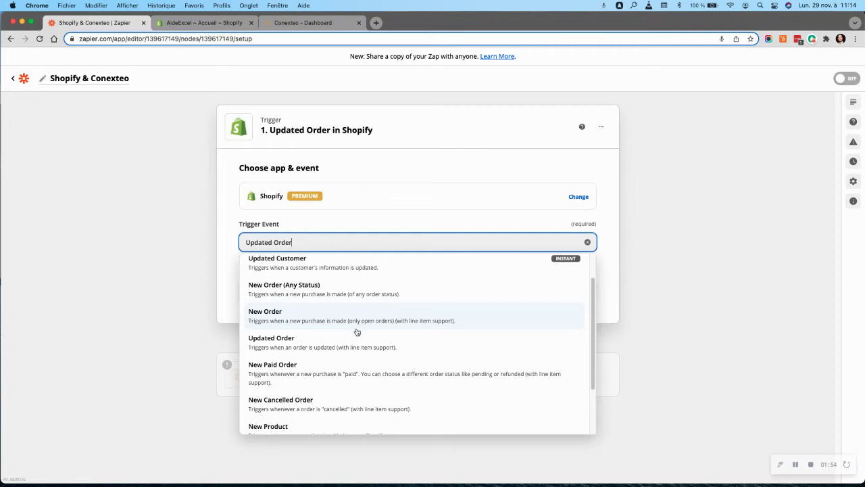
scroll(356, 340, down, 1)
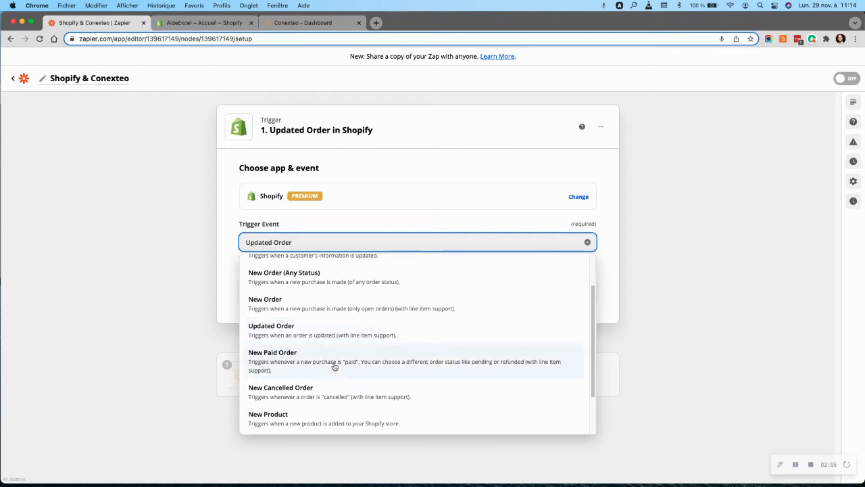
scroll(330, 399, down, 1)
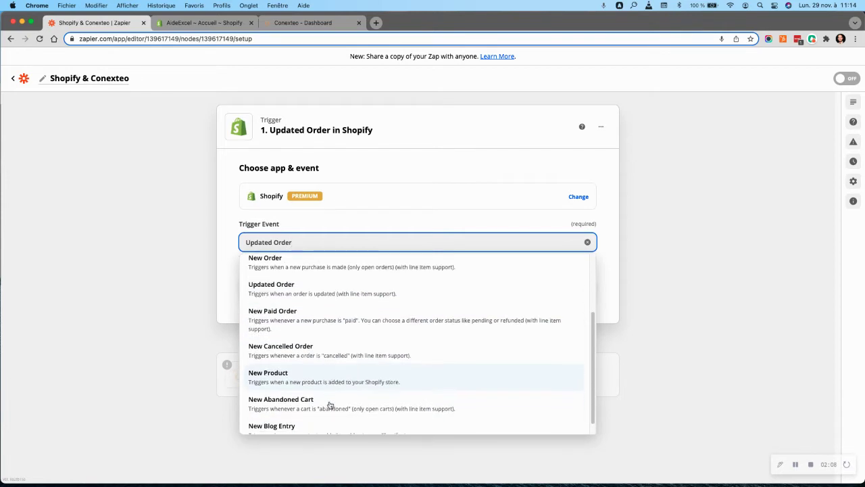
scroll(314, 403, down, 1)
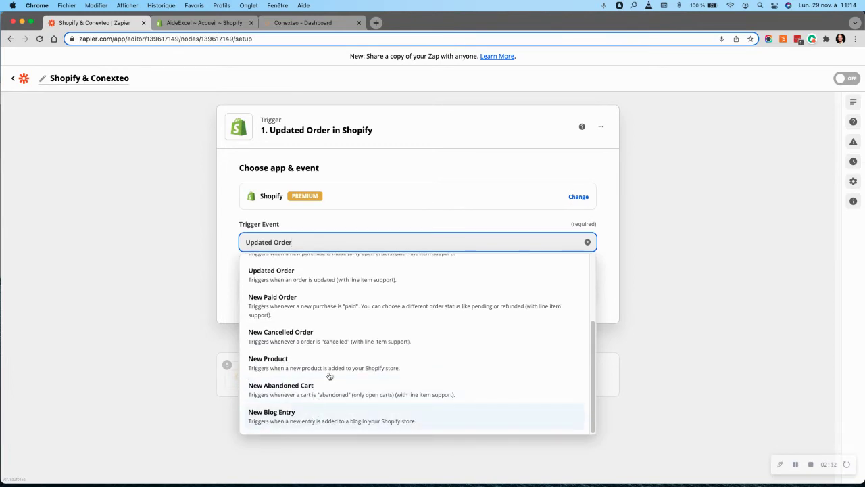
scroll(330, 348, up, 1)
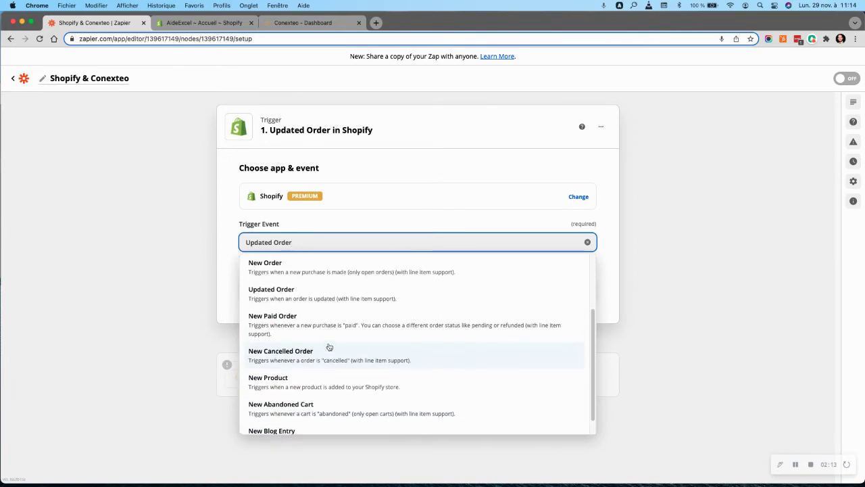
click(294, 295)
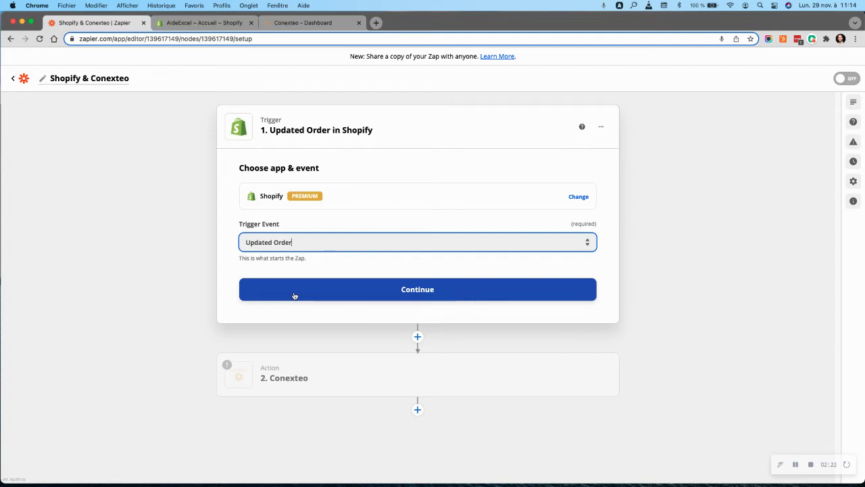
click(419, 296)
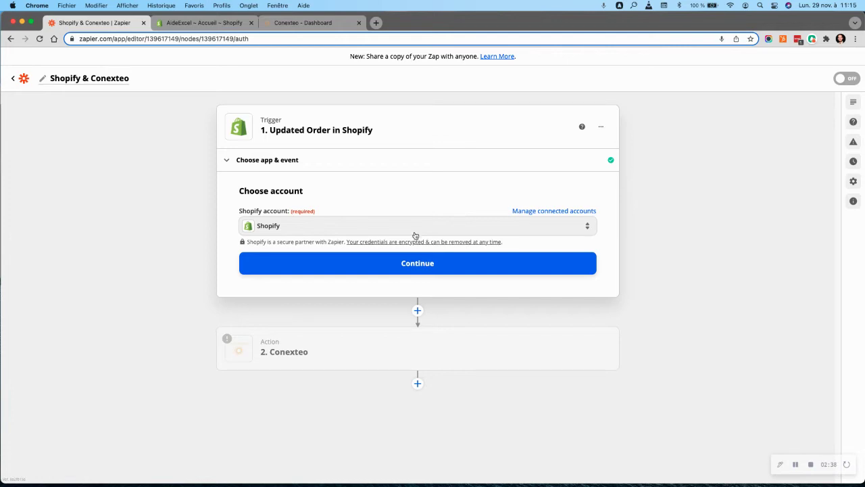
click(414, 264)
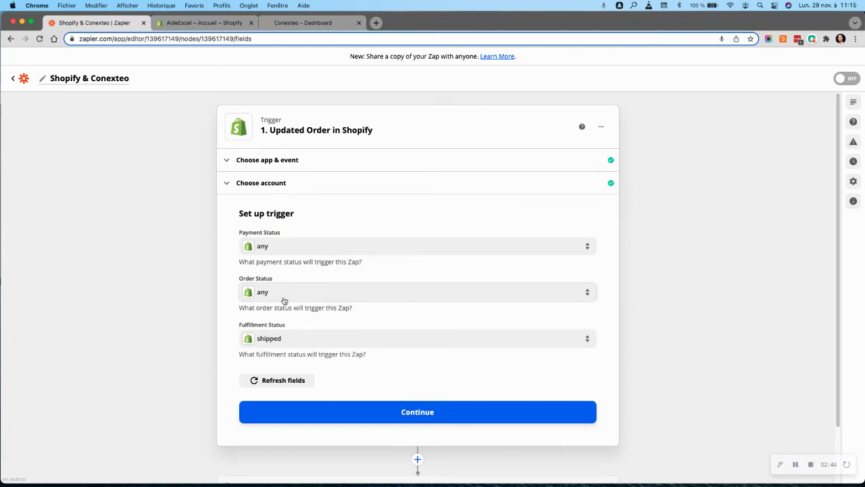
Set up the trigger with payment status paid, order status any and fulfillment status shipped, and confirm it
click(298, 248)
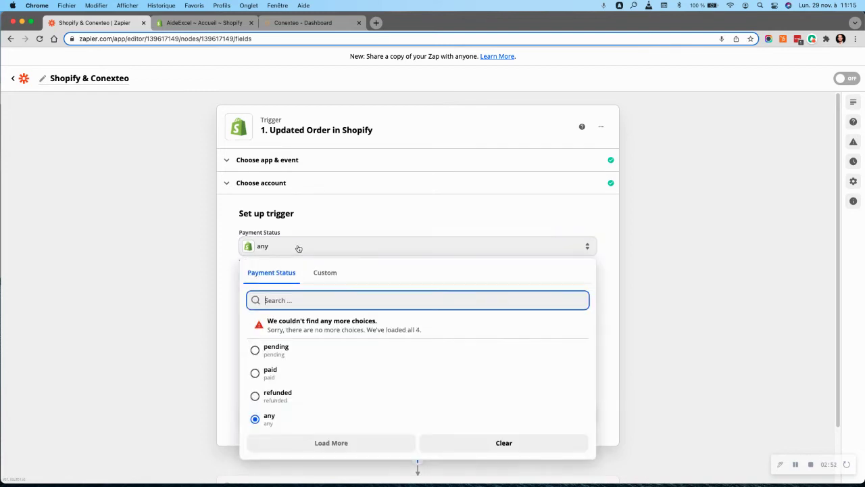
click(286, 376)
click(316, 292)
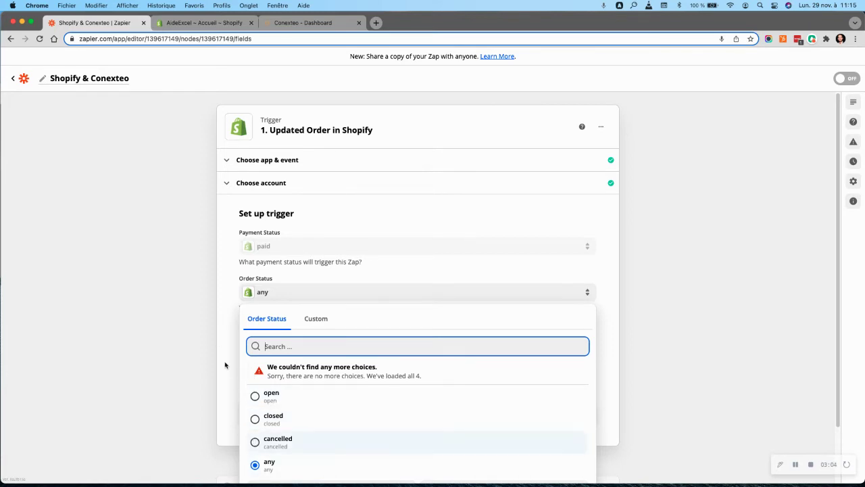
click(242, 334)
scroll(296, 223, down, 2)
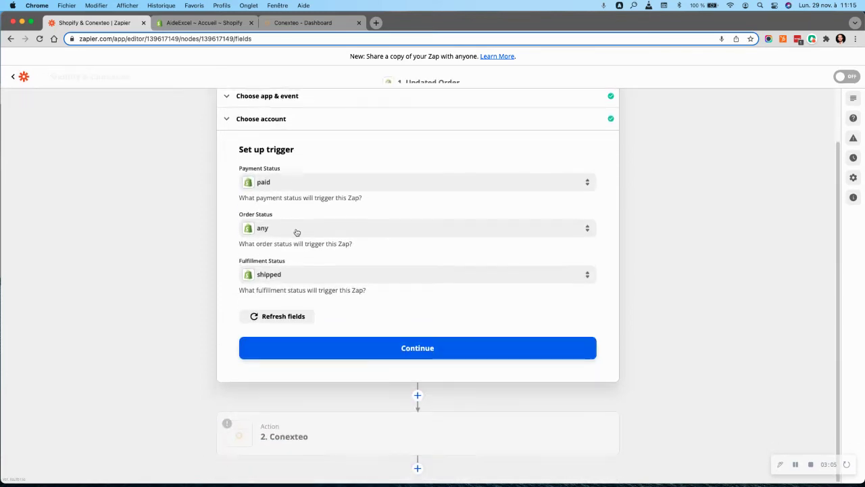
click(276, 277)
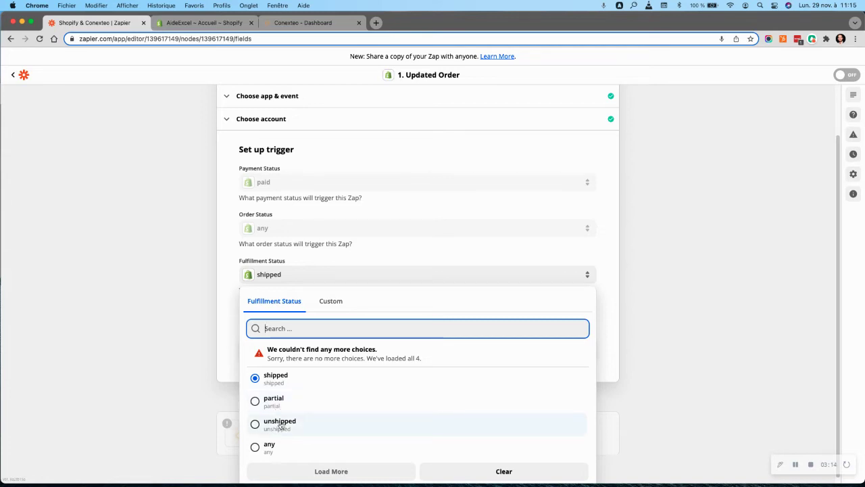
click(313, 378)
click(365, 349)
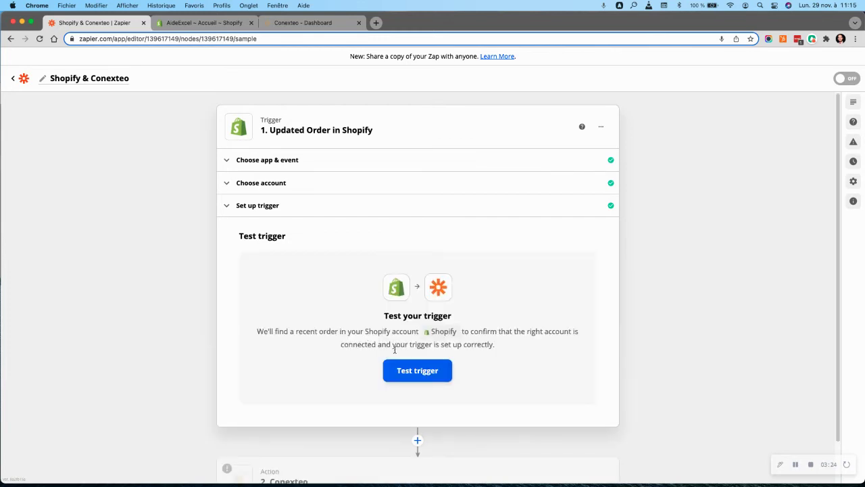
Run the Shopify trigger test and skip it so that the example order is used
click(428, 371)
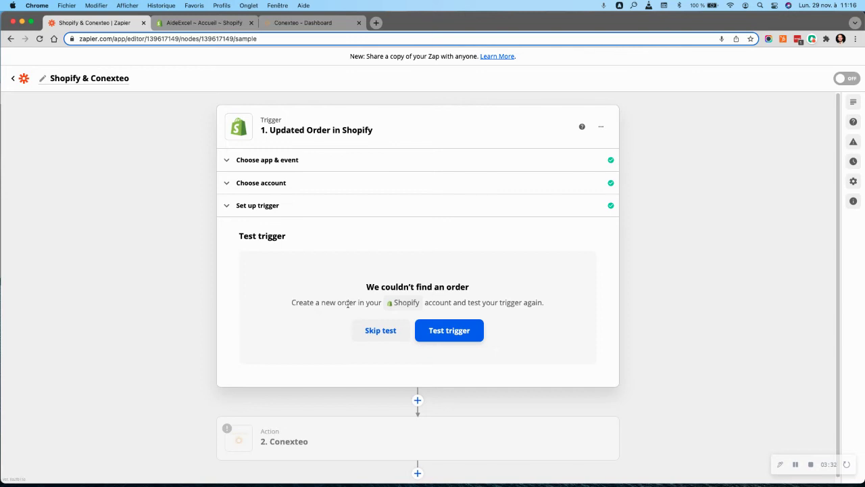
click(381, 338)
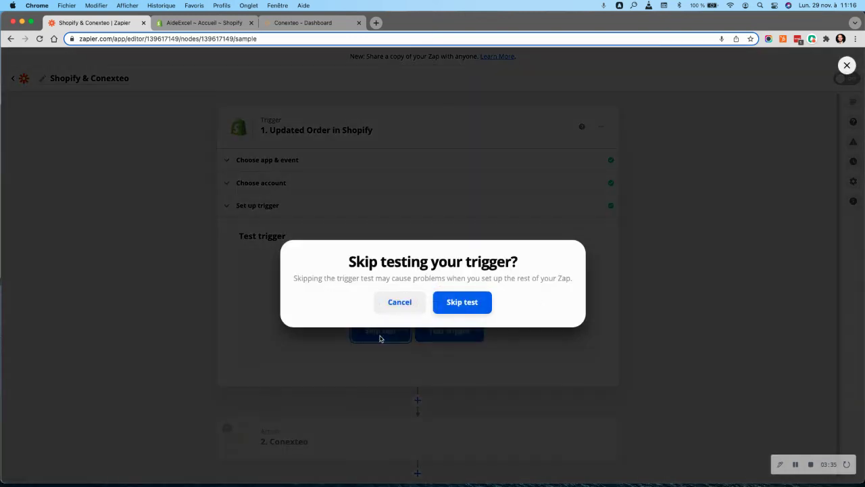
click(447, 309)
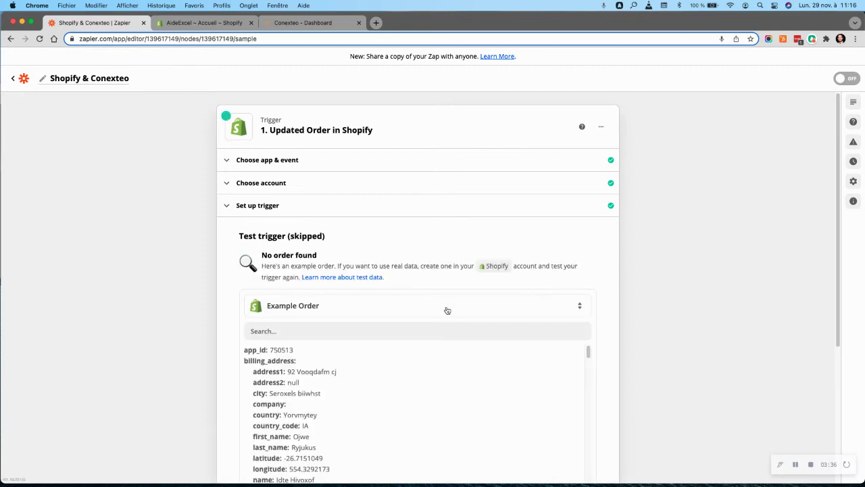
Examine the billing address data of the example order, especially the phone field, and continue to the Conexteo action
scroll(419, 206, down, 2)
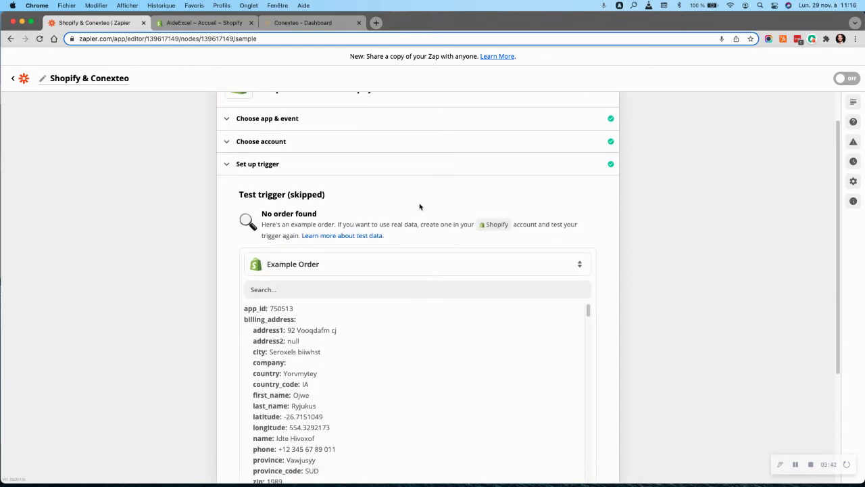
scroll(419, 206, down, 1)
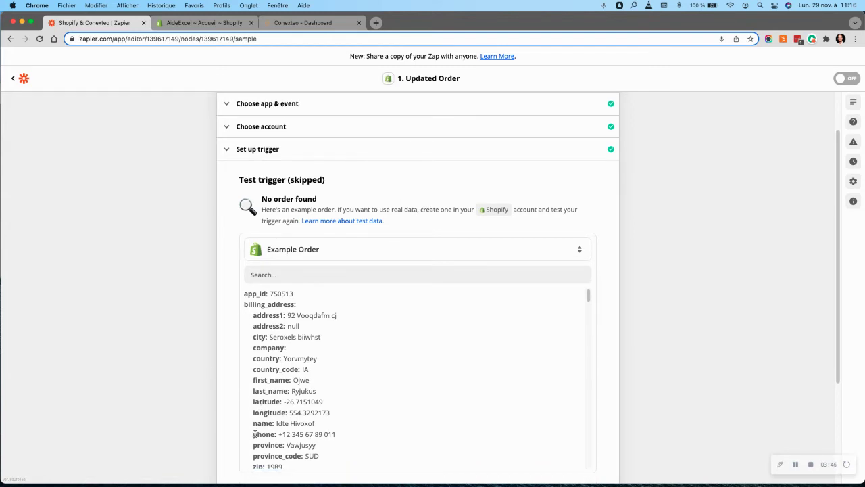
drag(253, 434, 336, 435)
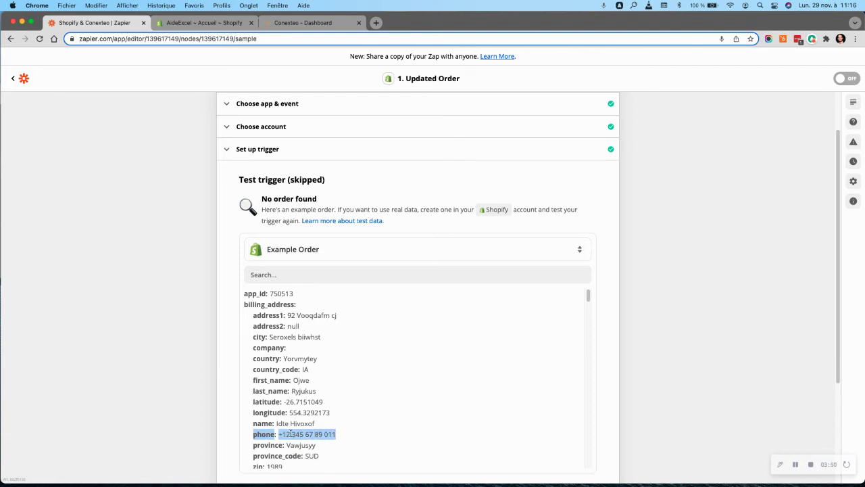
click(344, 431)
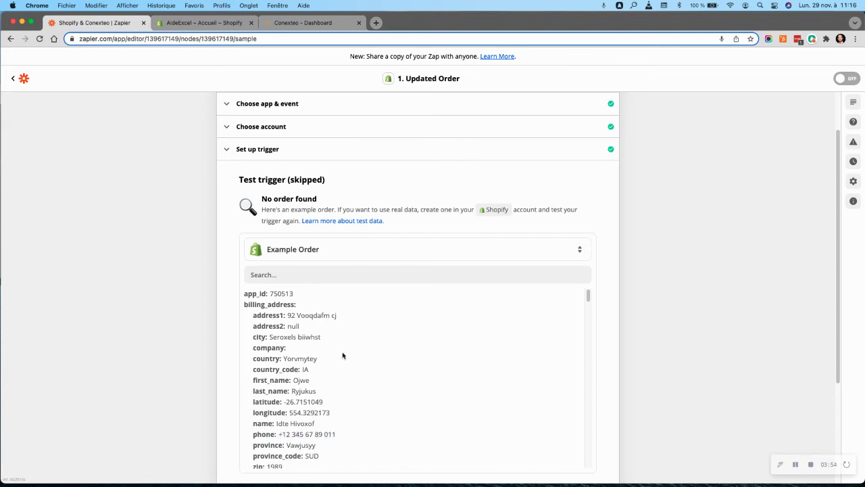
scroll(344, 349, down, 1)
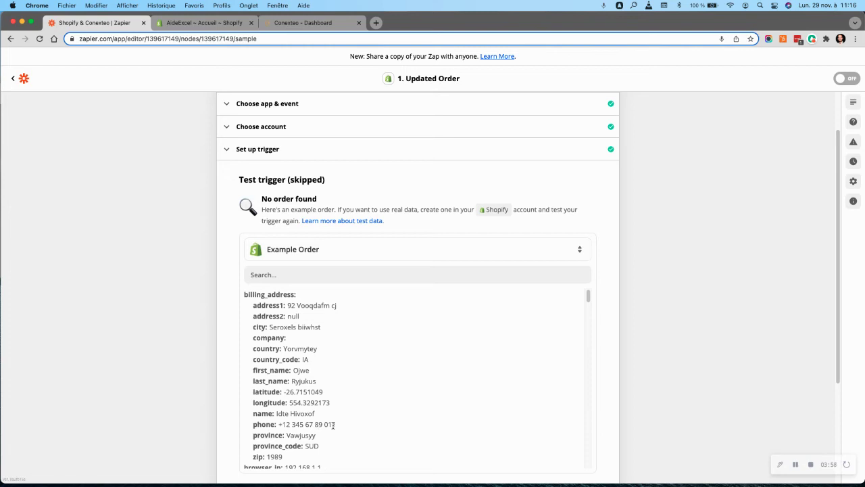
scroll(183, 238, down, 1)
scroll(183, 237, down, 1)
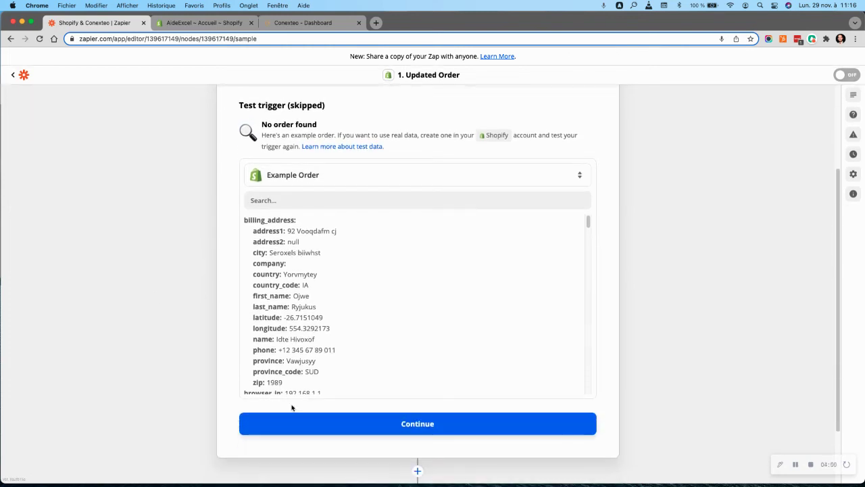
click(386, 432)
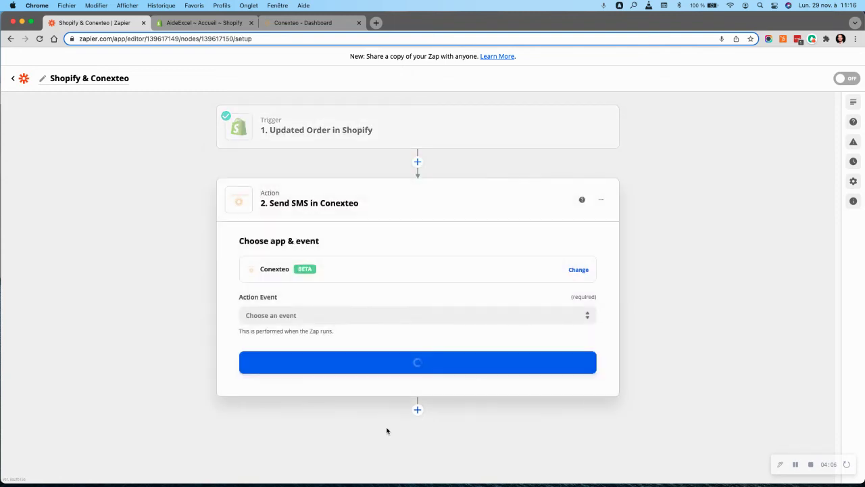
Set the Conexteo action event to Send SMS and continue to the account selection
click(362, 314)
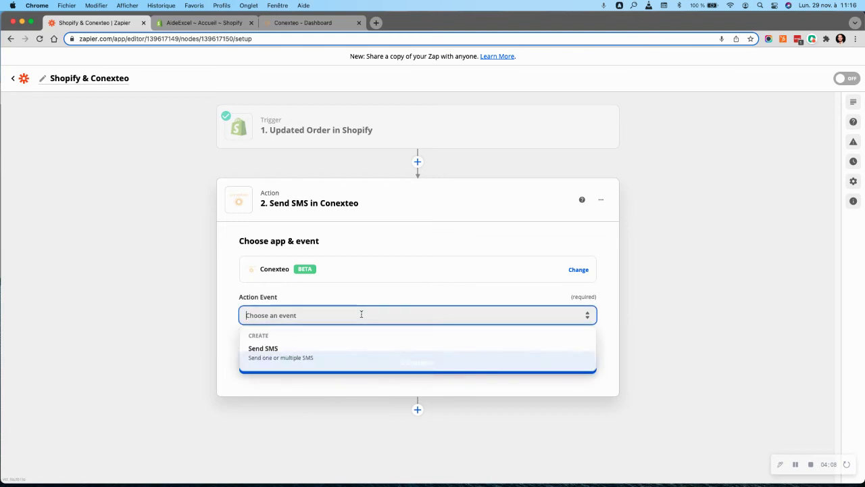
click(337, 360)
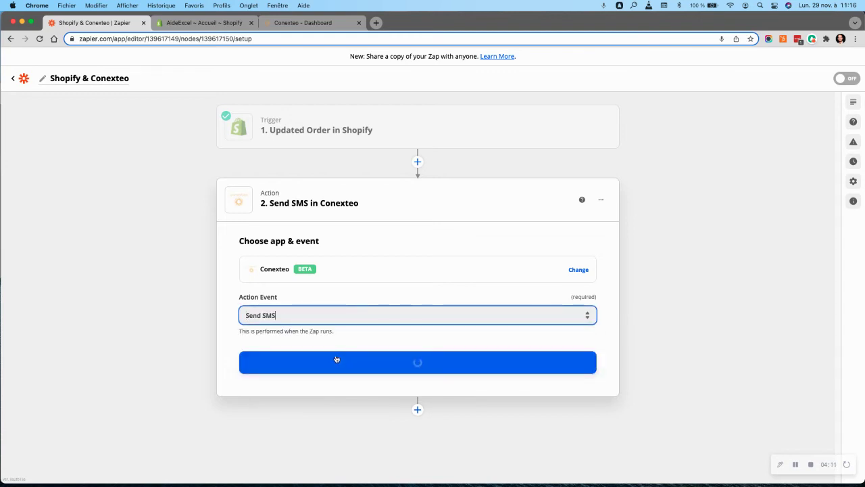
click(336, 359)
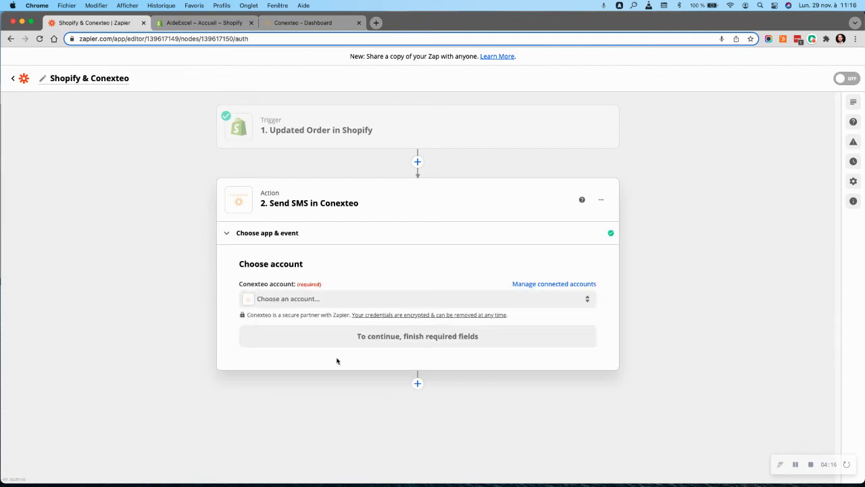
Check the account section on the Conexteo dashboard, return to Zapier and connect the action to the existing Conexteo account
click(298, 26)
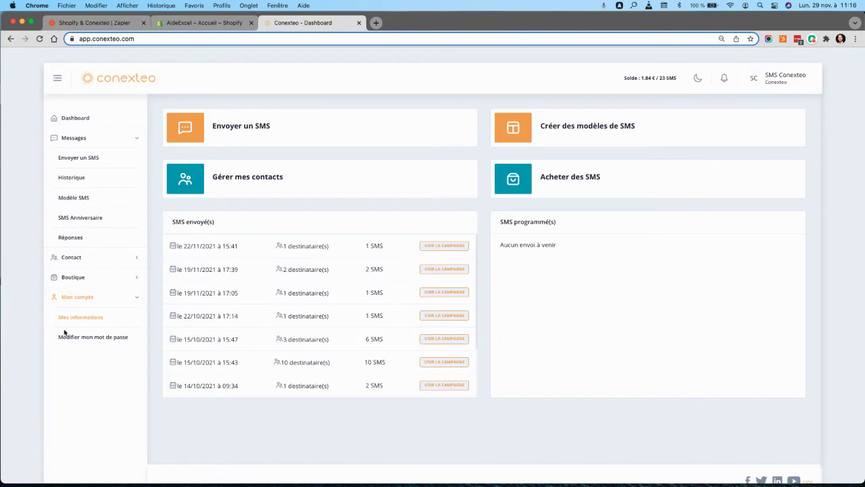
click(75, 22)
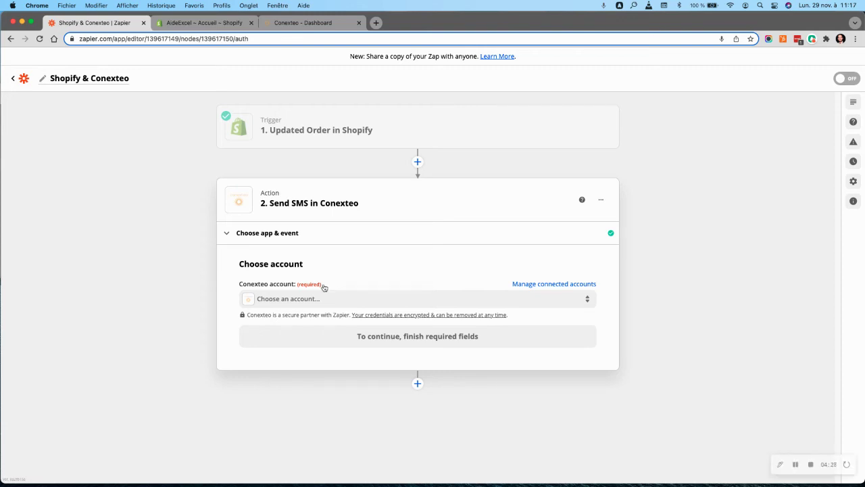
click(309, 298)
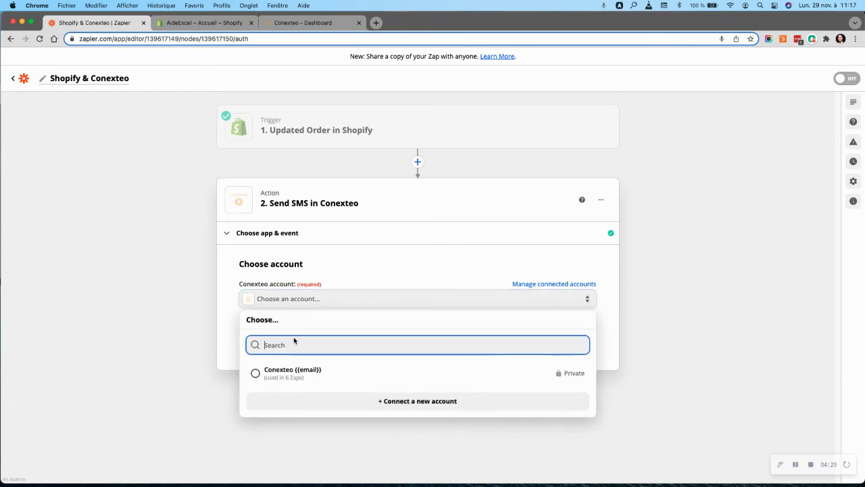
click(293, 374)
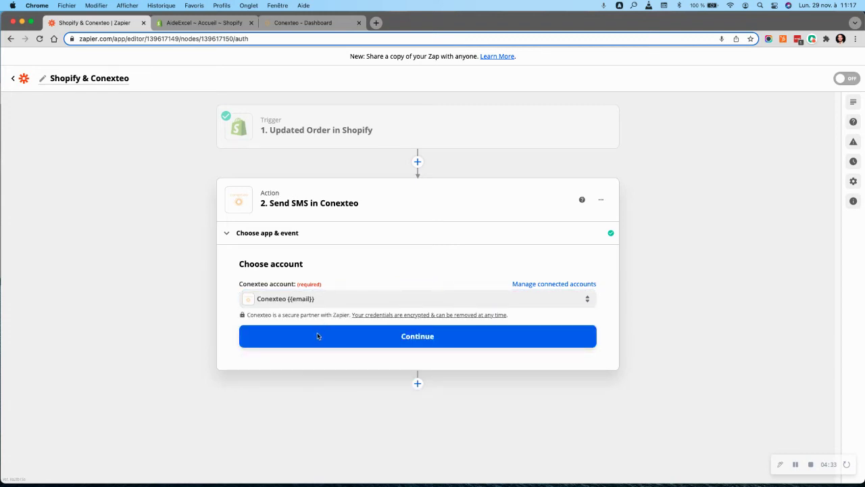
click(400, 336)
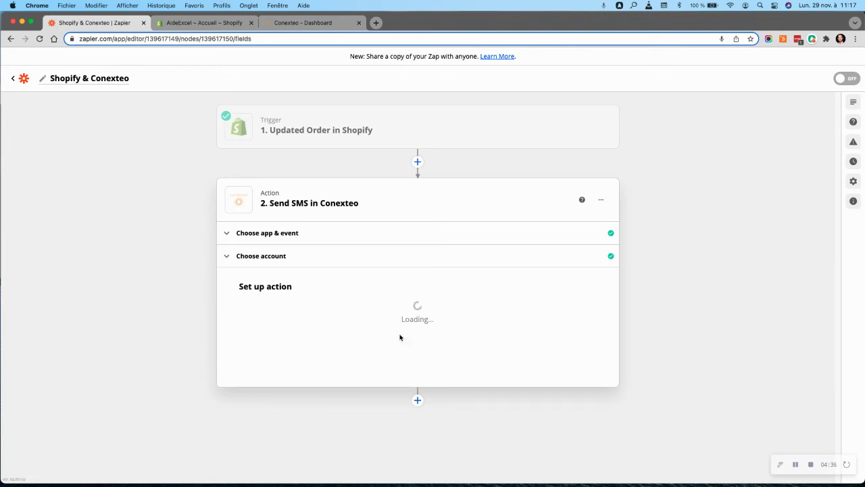
Set the sender label of the Conexteo Send SMS action to "Shopify"
scroll(358, 262, down, 1)
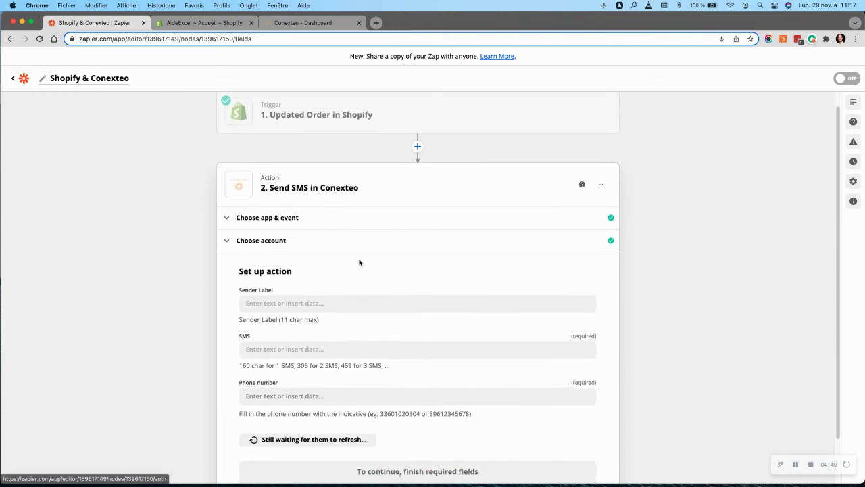
click(278, 304)
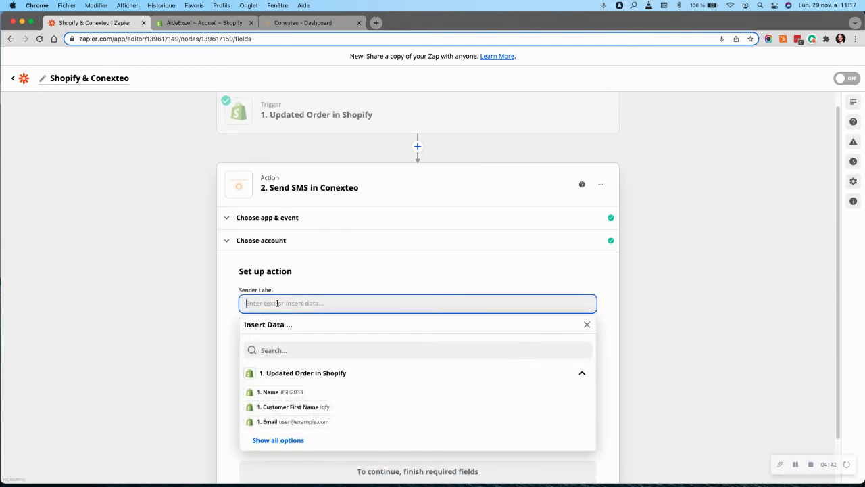
text(c)
key(BackSpace)
text(S)
key(BackSpace)
text(Shopify)
click(198, 261)
Write the SMS as "Votre commande", the order's Name field, and "a bien été expédiée. Vous la recevrez dans quelques jours."
scroll(195, 256, down, 1)
click(261, 333)
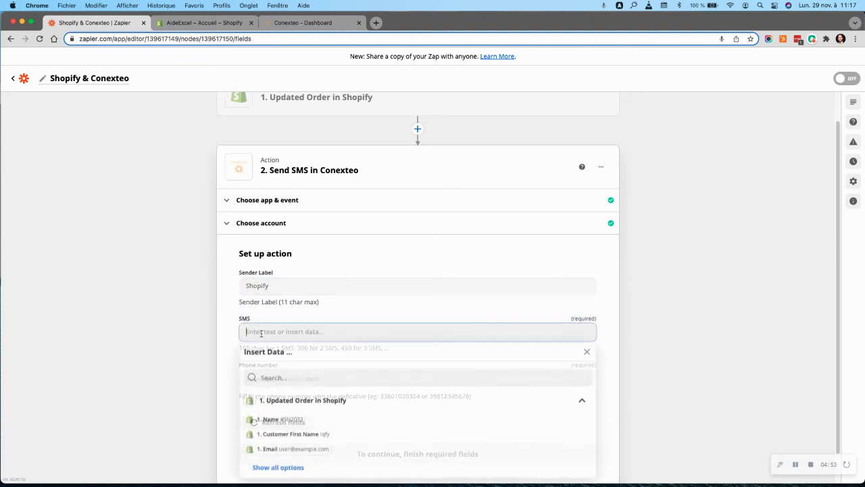
text(Votre comman)
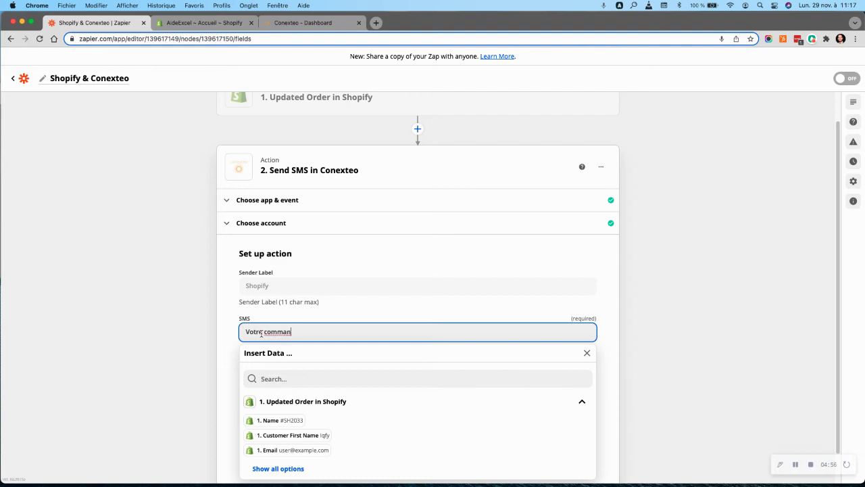
text(de)
click(279, 420)
text(a bien été expé)
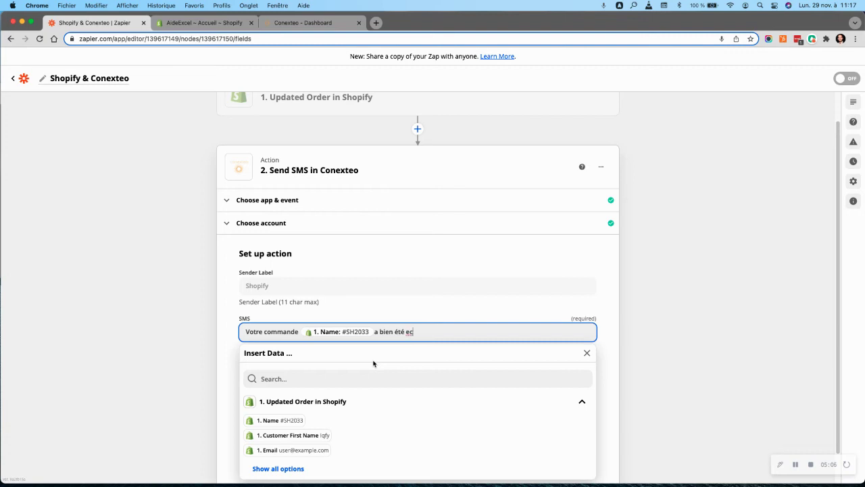
text(diée. Vous la recevrez dans quelques jours.)
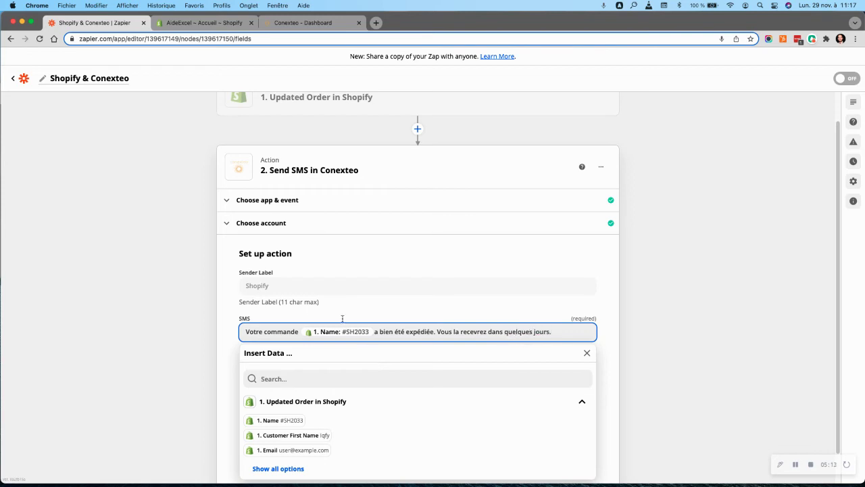
click(184, 312)
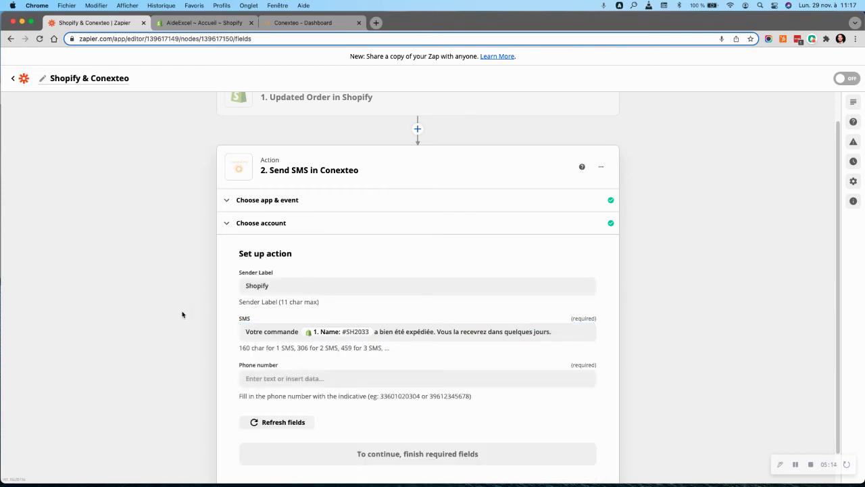
Open the full list of Shopify order data for the Phone number field and look through it for phone fields
scroll(186, 327, down, 1)
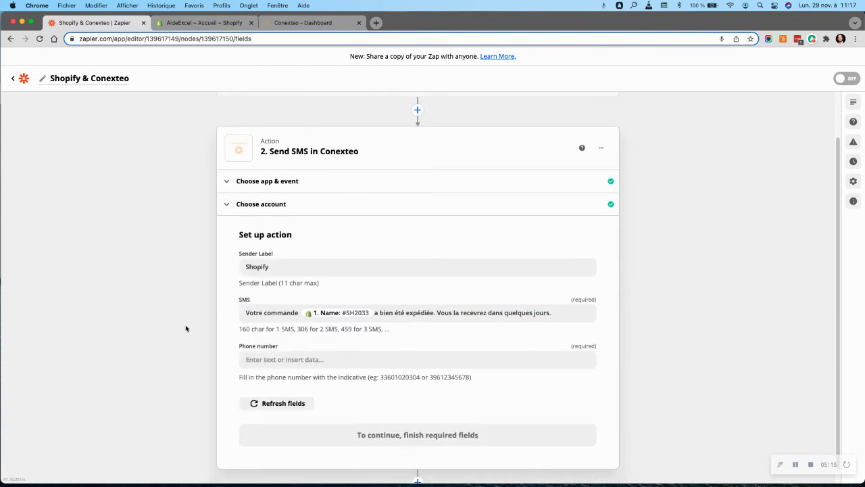
click(264, 360)
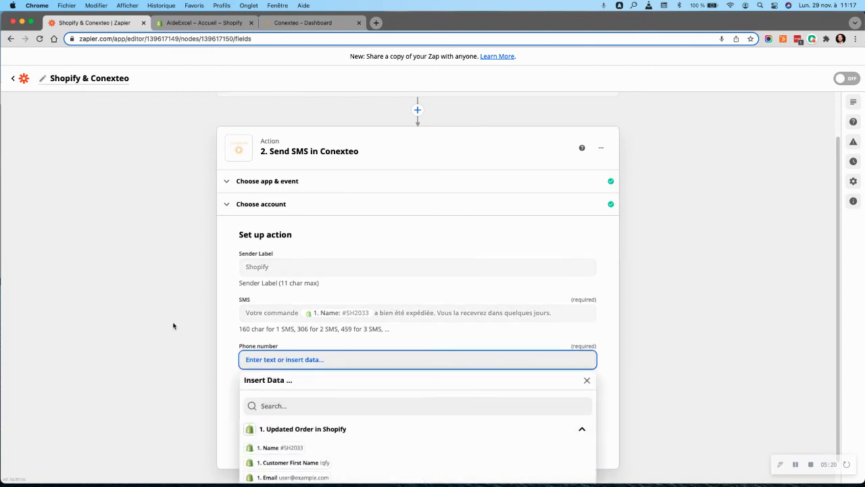
scroll(173, 325, down, 1)
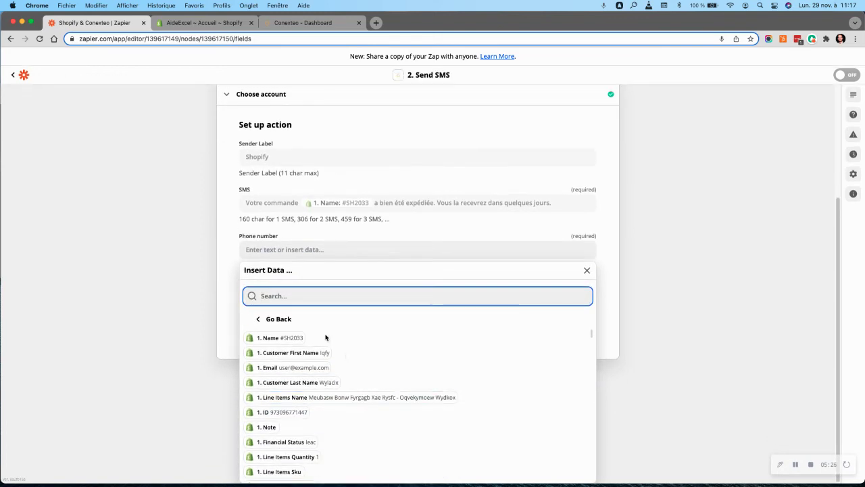
scroll(326, 338, down, 2)
scroll(310, 358, down, 2)
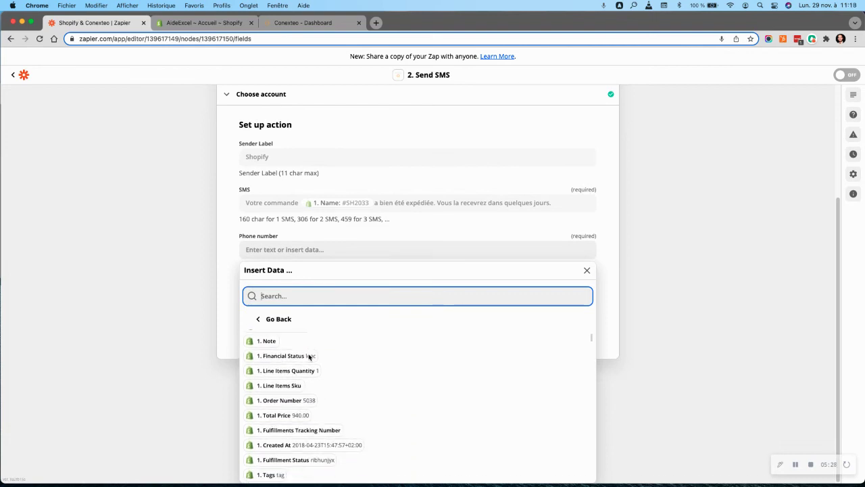
scroll(309, 356, down, 6)
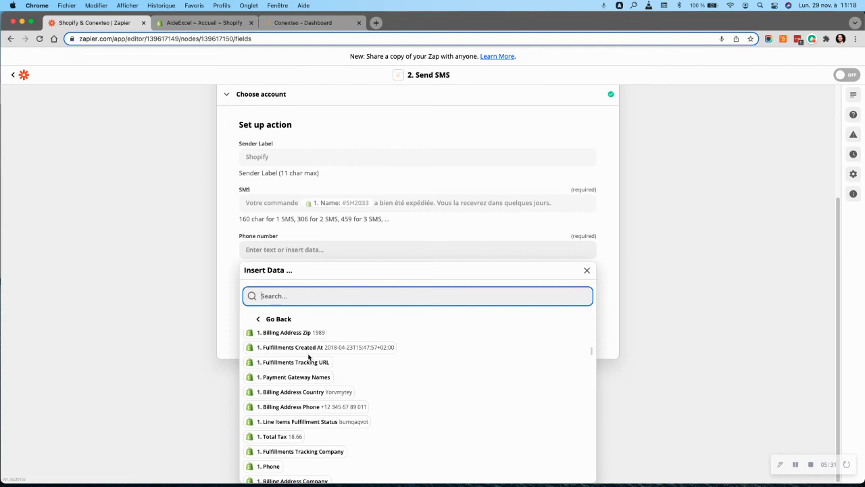
text(tele)
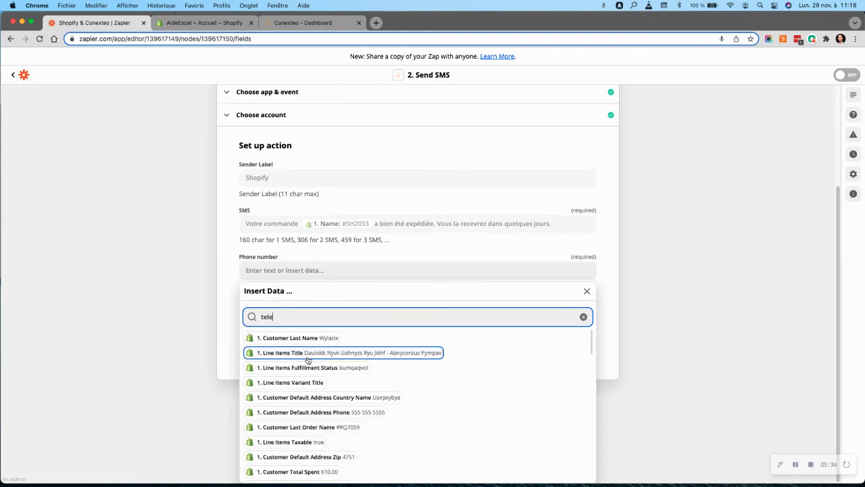
text(ph)
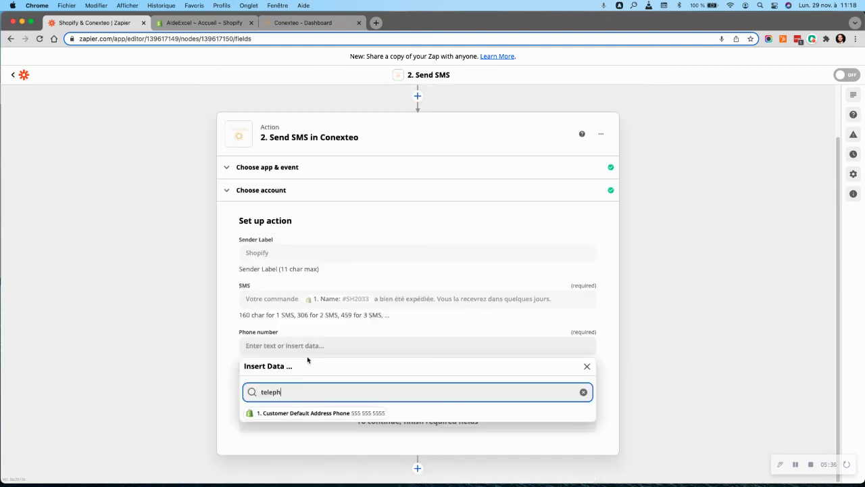
key(BackSpace)
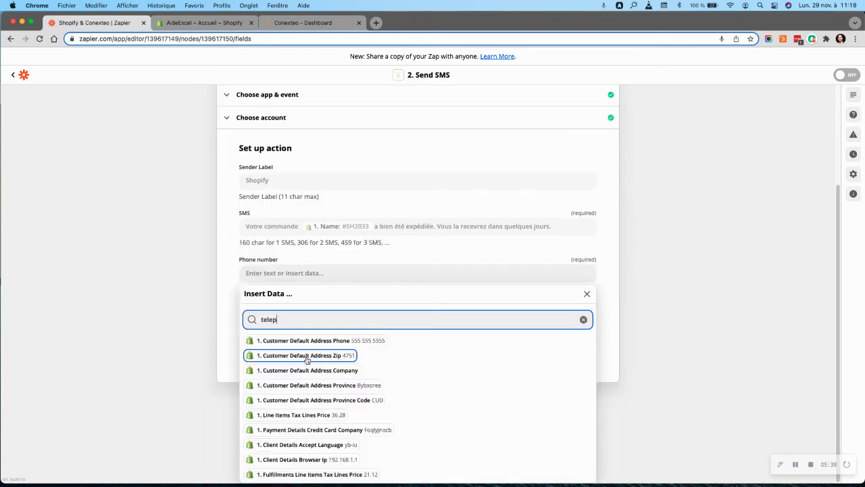
key(BackSpace)
key(BackSpace)
key(BackSpace)
key(BackSpace)
key(BackSpace)
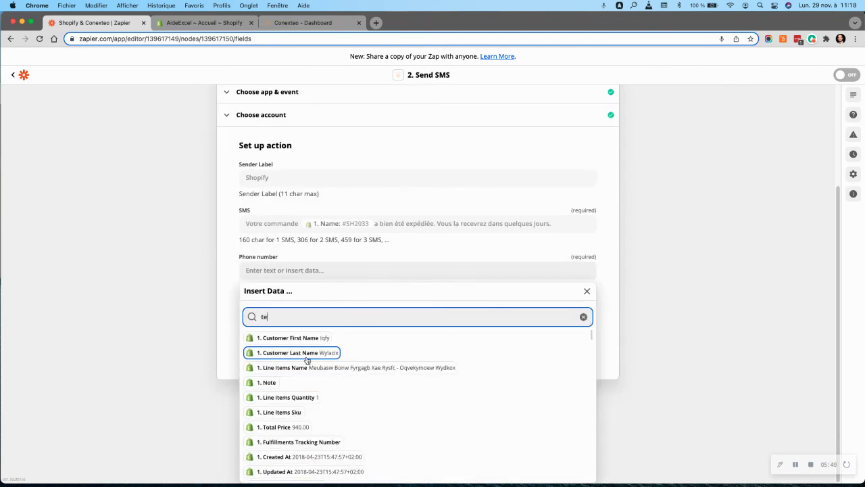
Search the order data for "phon", map the Phone number to Billing Address Phone and continue to the action test
text(phon)
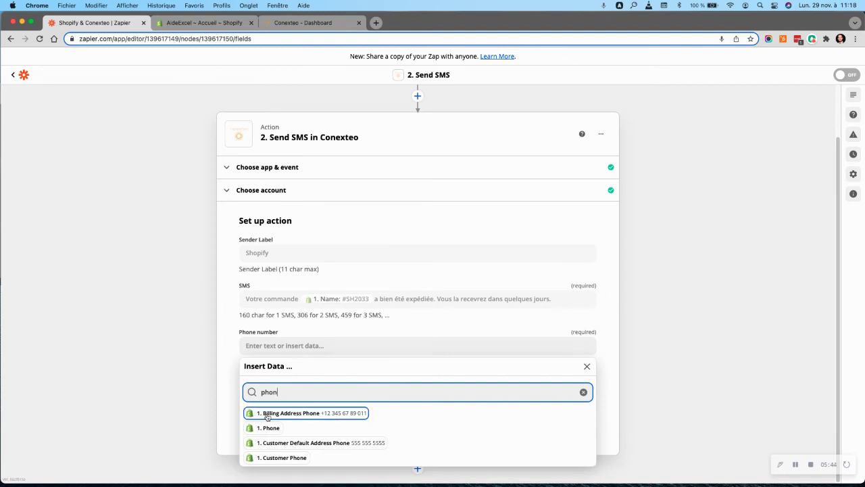
click(357, 417)
click(211, 370)
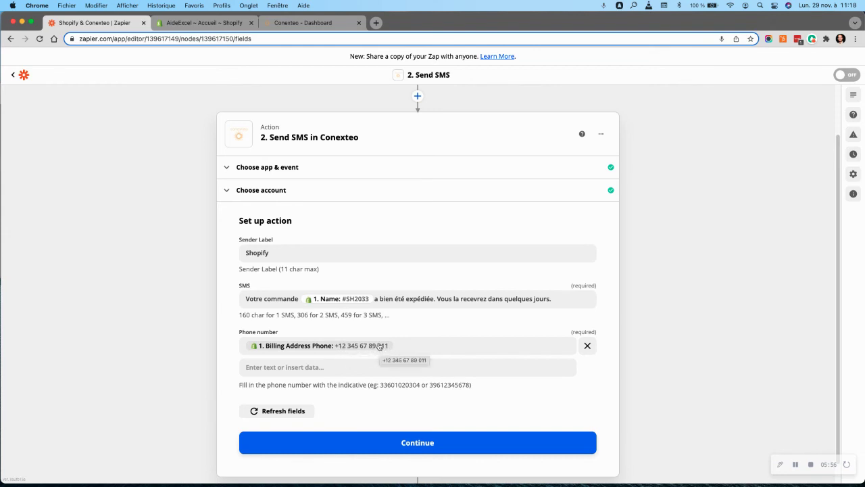
click(352, 443)
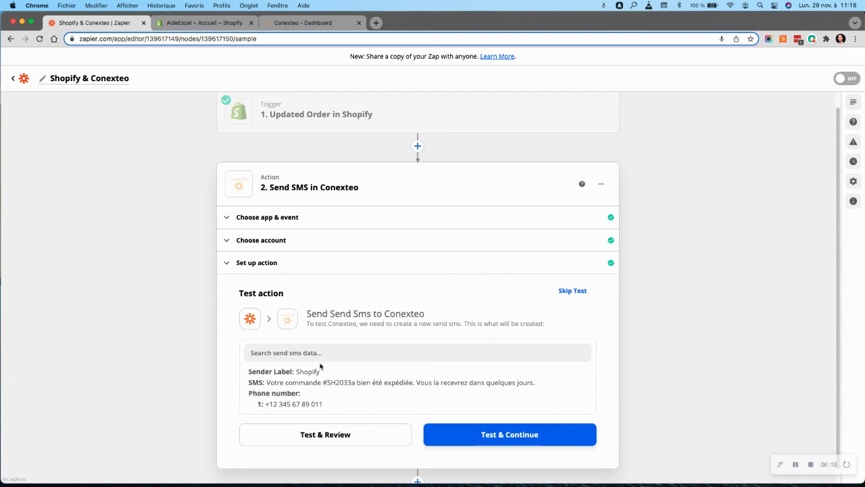
Examine the SMS text and recipient data in the action test preview
drag(266, 382, 321, 383)
click(320, 383)
scroll(299, 404, down, 1)
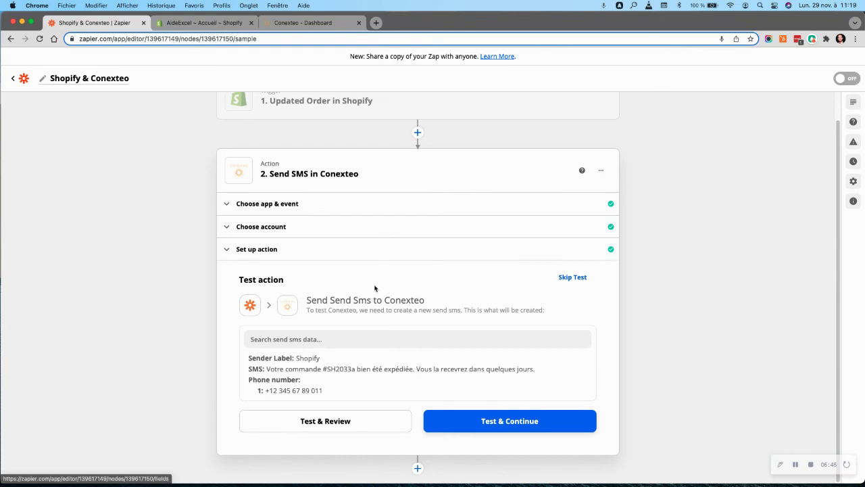
Change the Shopify trigger event from Updated Order to New Abandoned Cart and continue to the trigger setup
scroll(374, 288, up, 2)
click(341, 131)
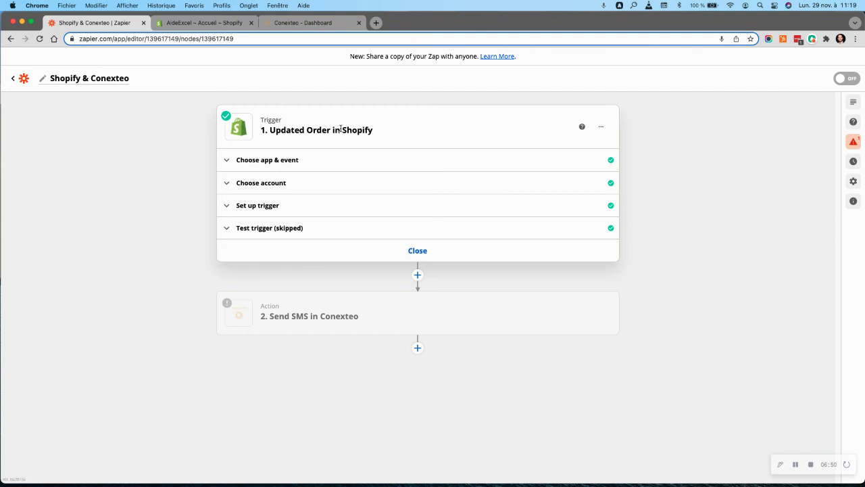
click(287, 209)
click(289, 165)
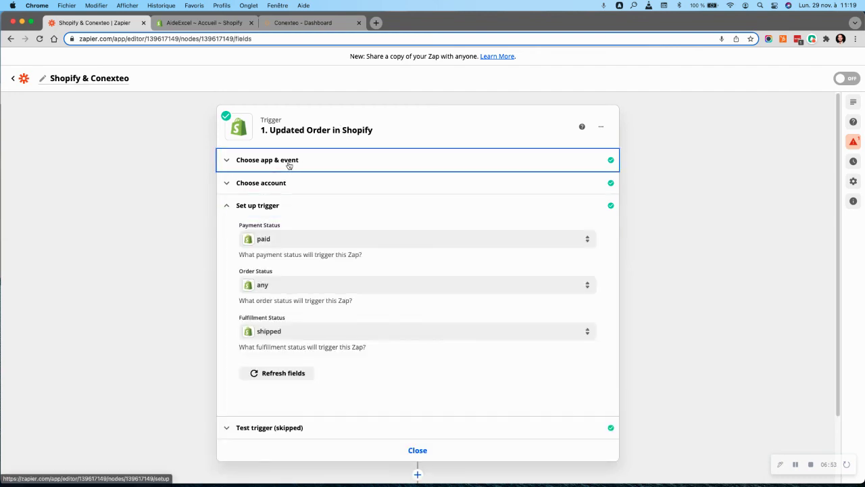
click(320, 238)
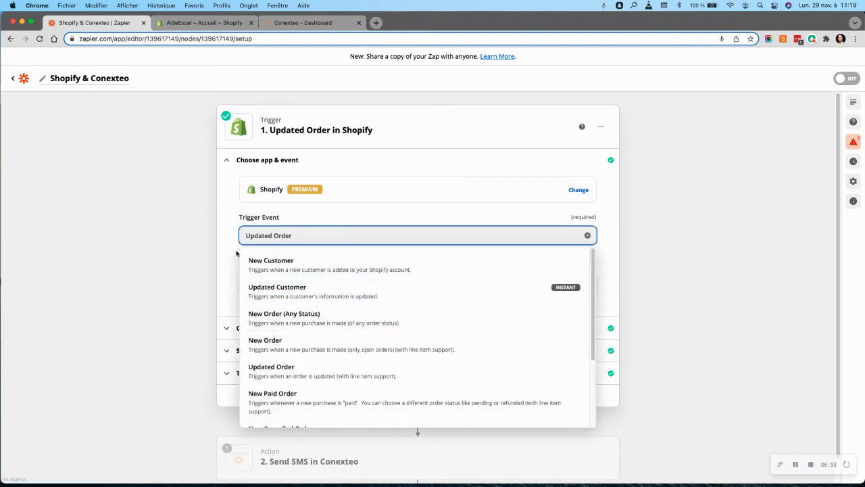
scroll(315, 306, down, 3)
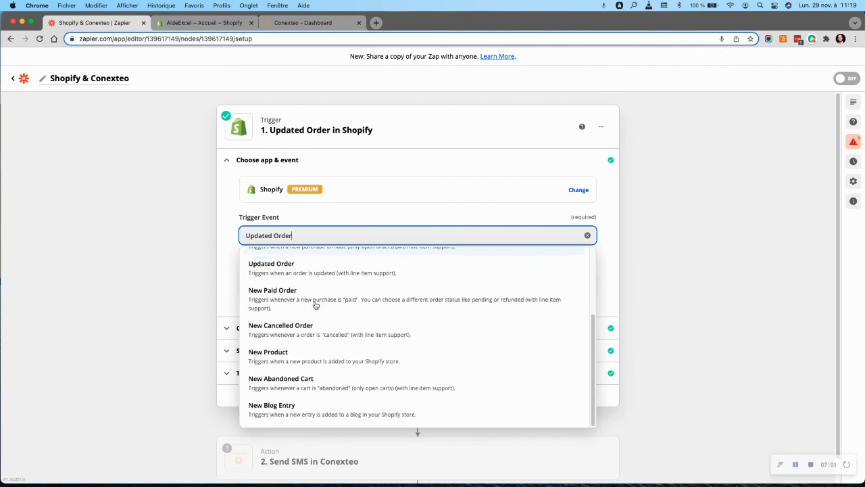
click(324, 378)
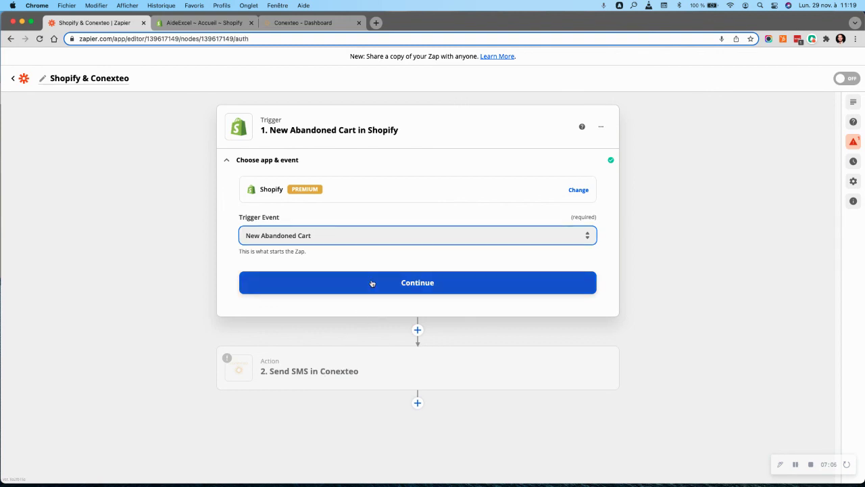
click(373, 282)
click(372, 266)
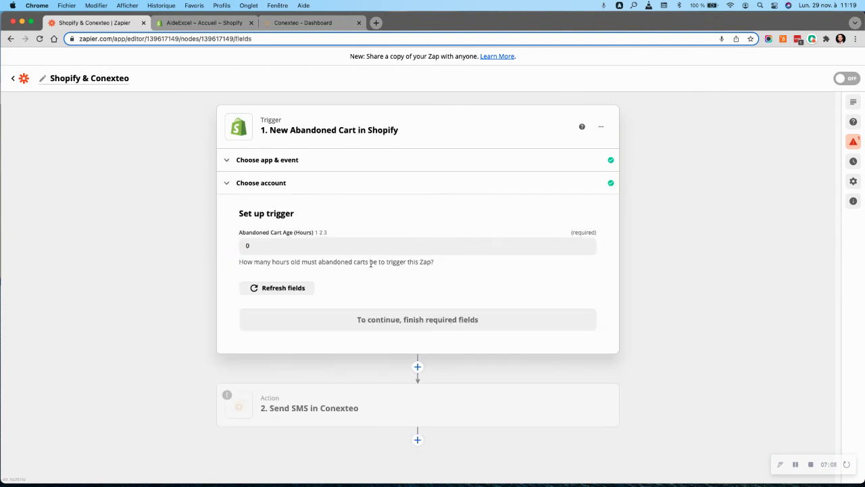
Set the abandoned cart age to 24 hours and continue to the trigger test
click(265, 245)
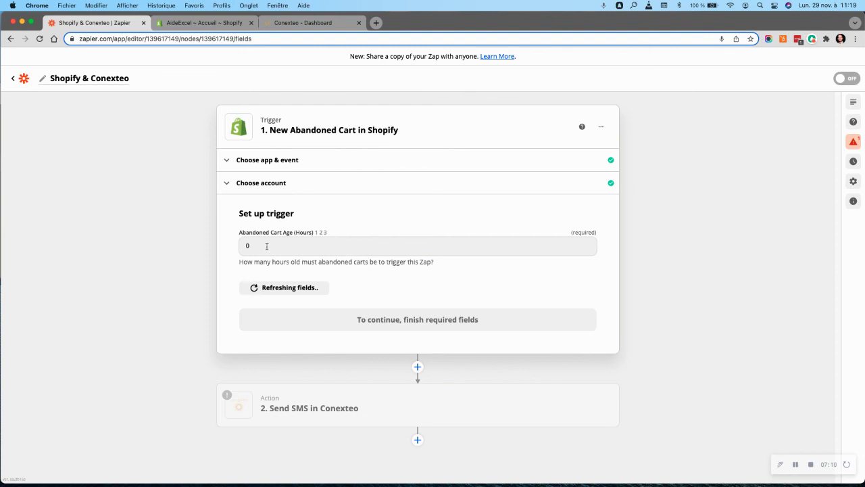
drag(248, 245, 239, 245)
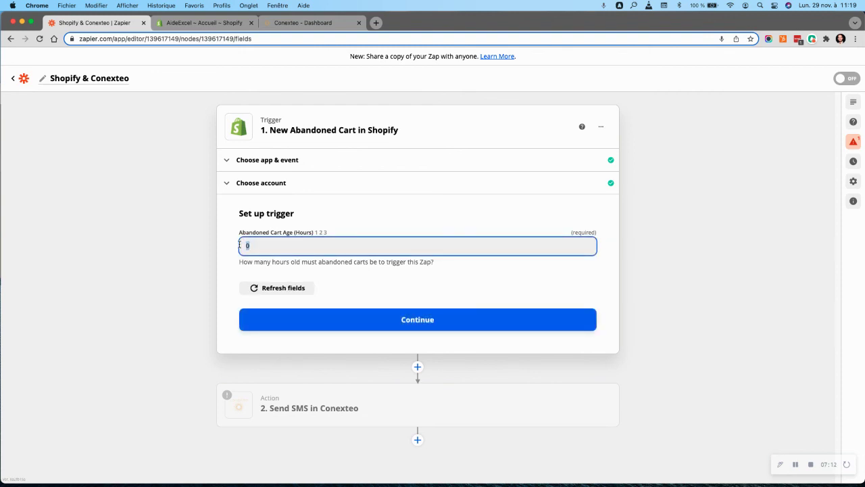
click(199, 245)
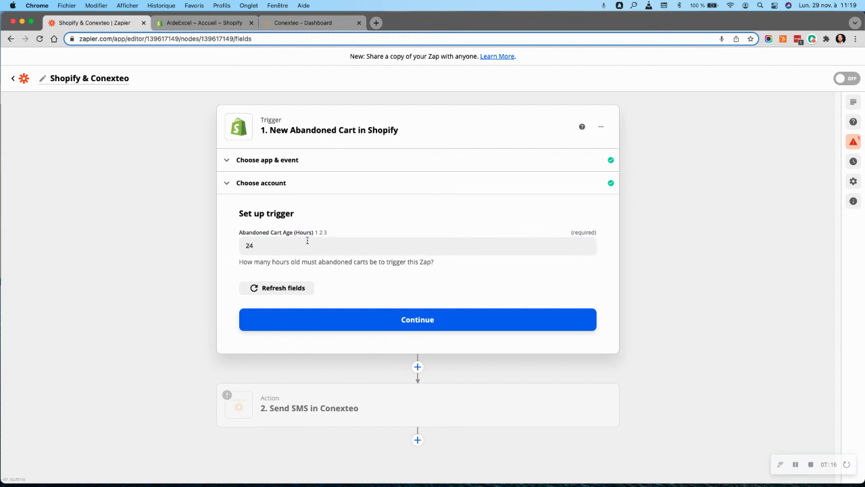
click(420, 317)
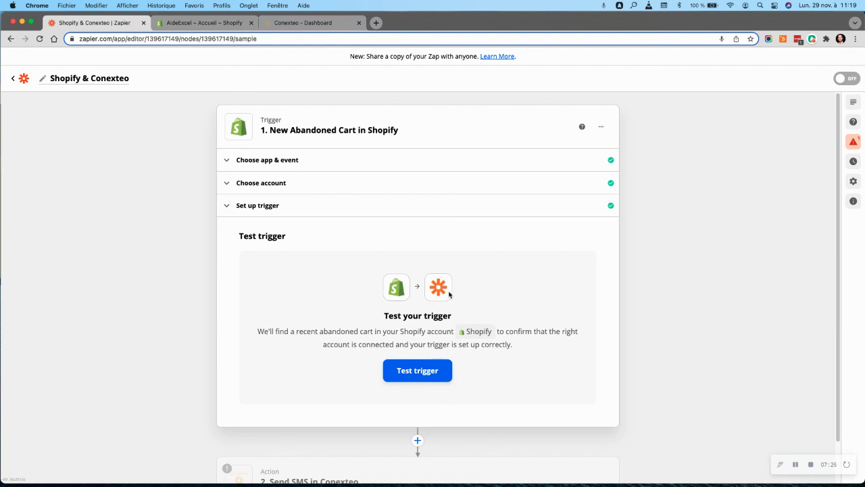
Set the Shopify trigger event to New Order (Any Status) and continue to the account selection
click(313, 182)
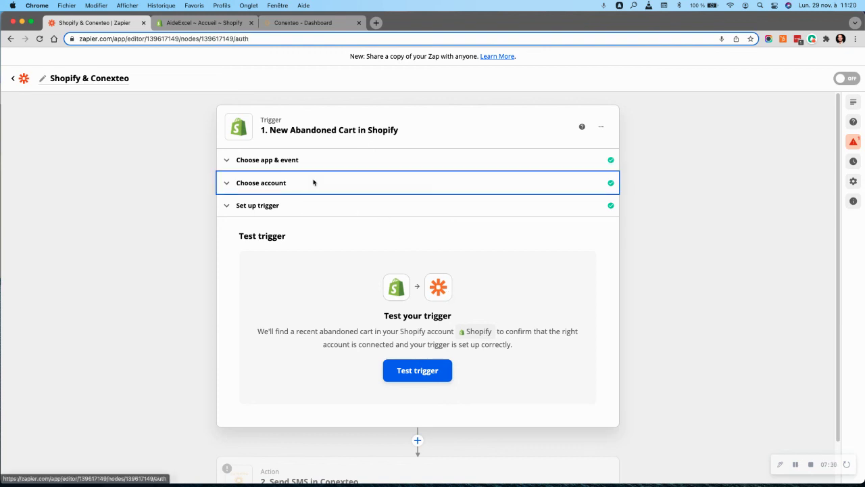
click(313, 158)
click(302, 237)
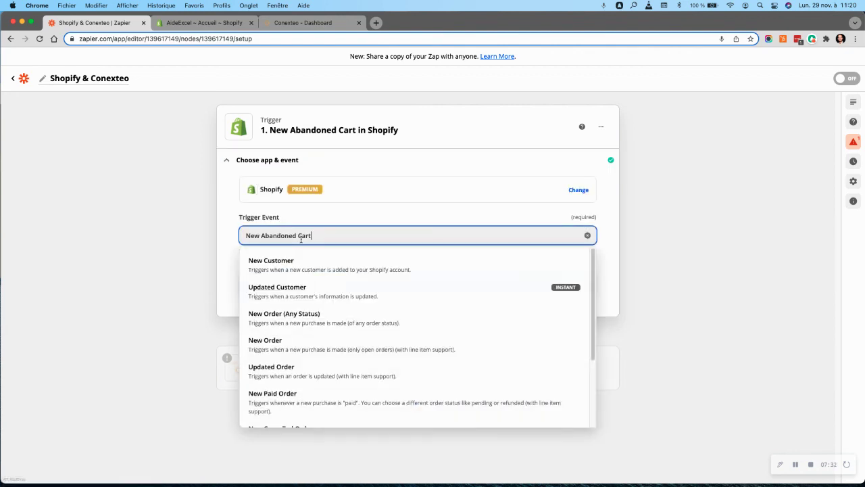
click(324, 318)
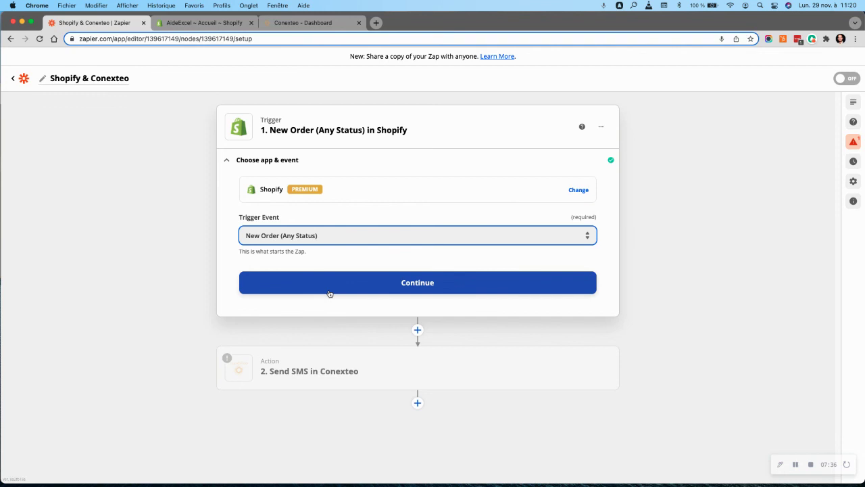
click(329, 291)
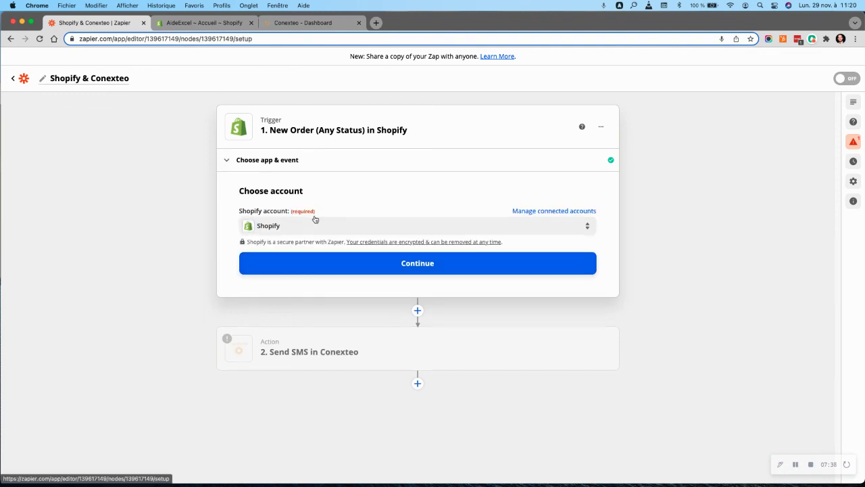
Set the Shopify trigger event to New Order and run the trigger test with the connected Shopify account
click(314, 236)
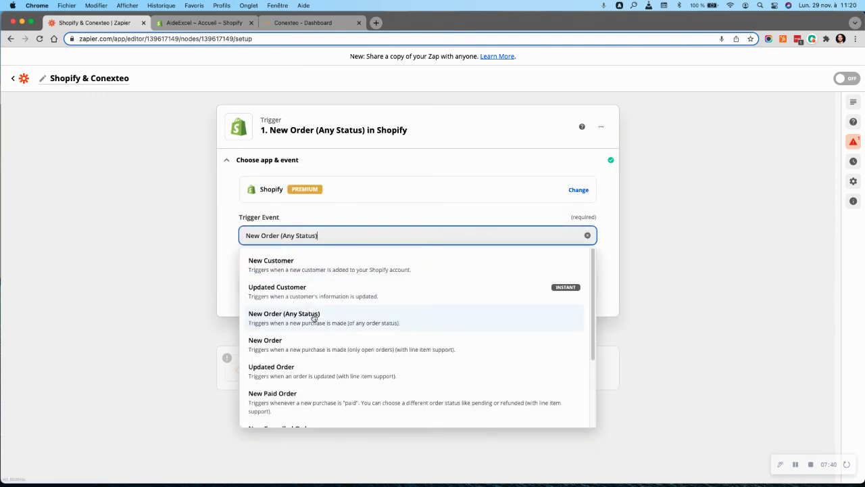
click(312, 343)
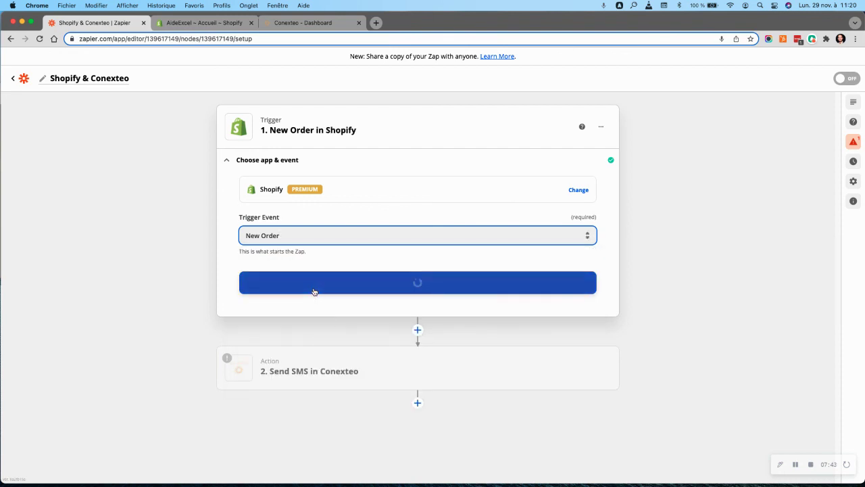
click(314, 291)
click(318, 272)
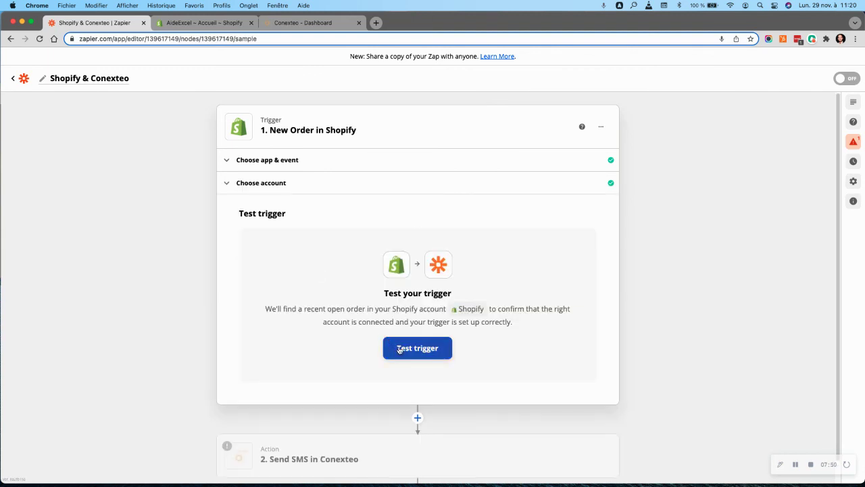
click(399, 349)
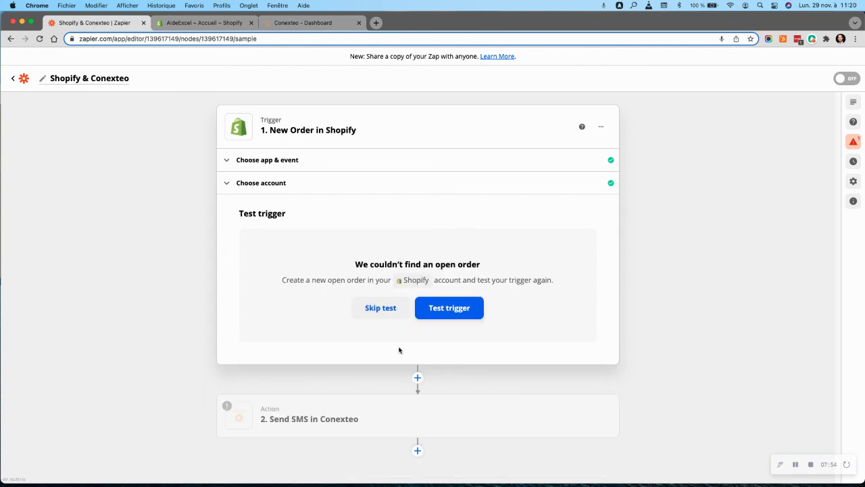
Return to the trigger's app and event settings and review the available Shopify trigger events without changing the selection
click(261, 184)
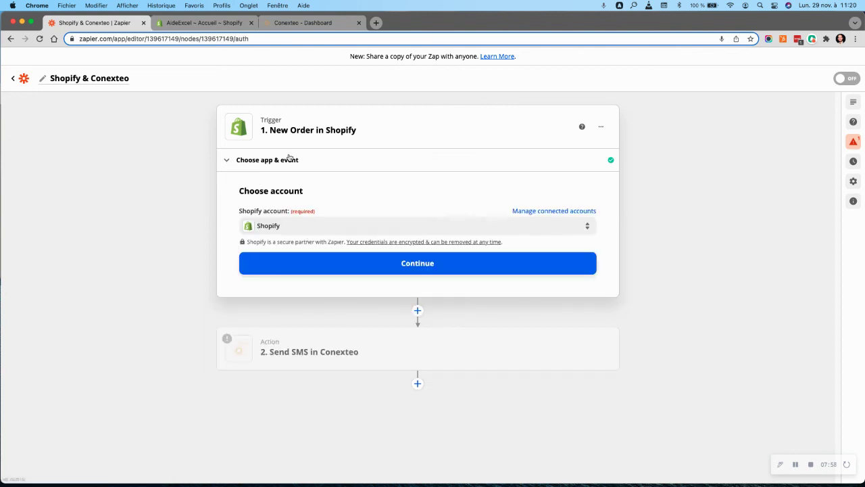
click(291, 160)
click(307, 237)
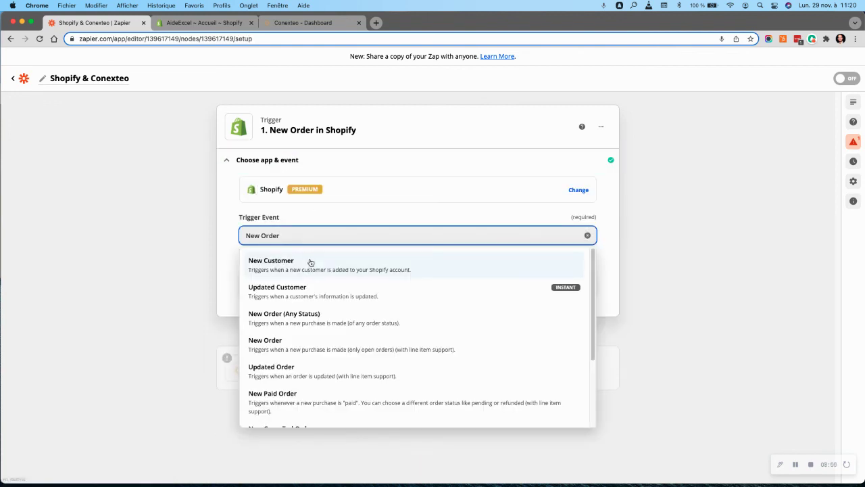
scroll(312, 306, down, 2)
scroll(311, 306, down, 2)
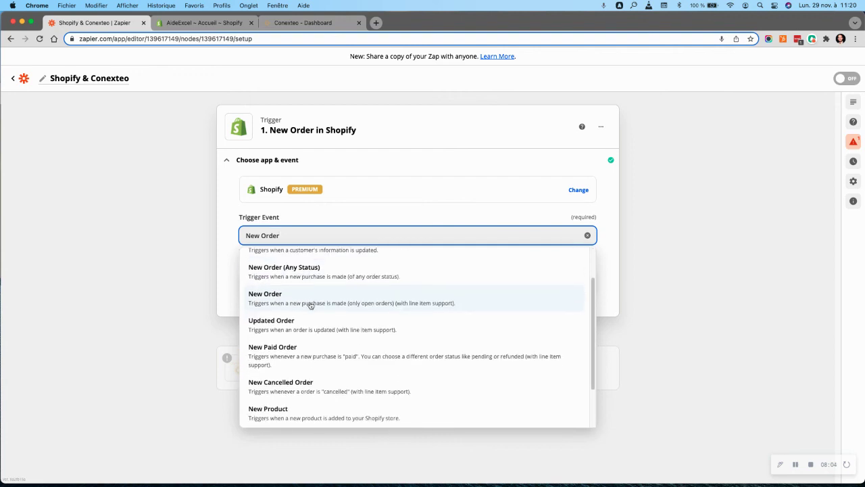
scroll(310, 306, down, 2)
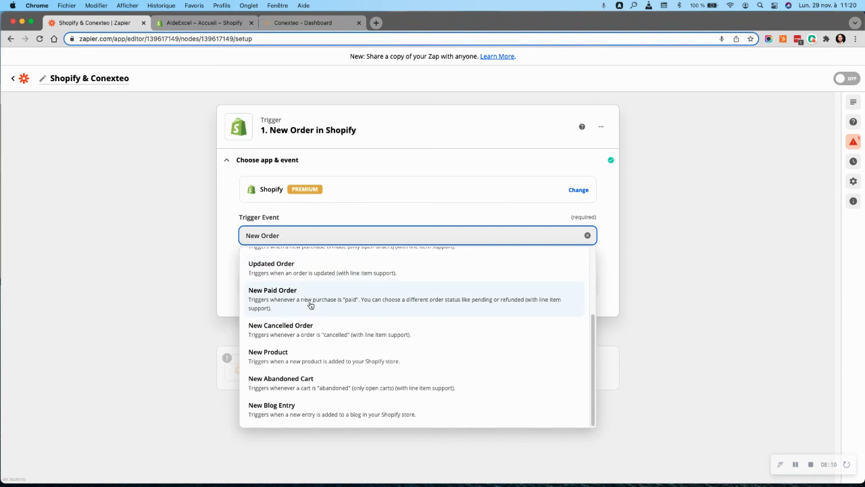
click(151, 242)
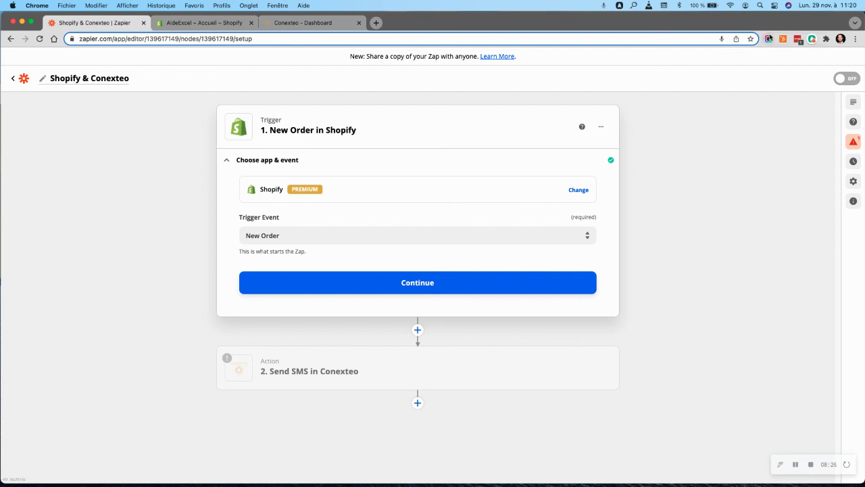
click(827, 40)
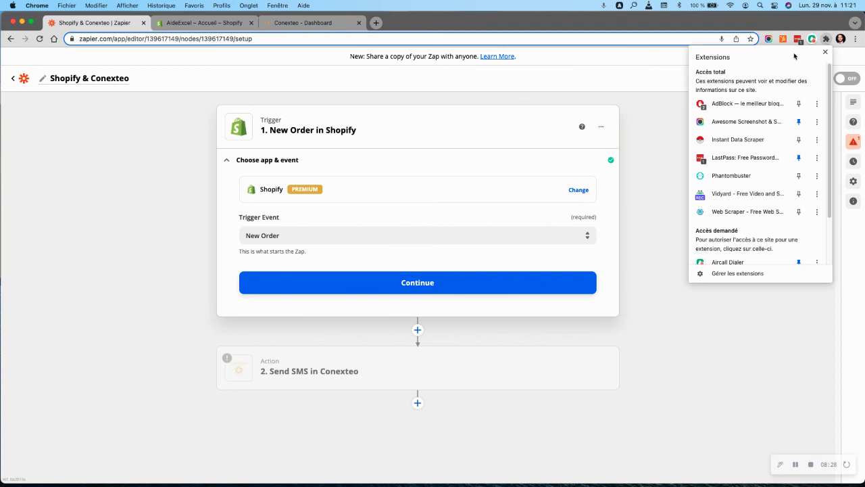